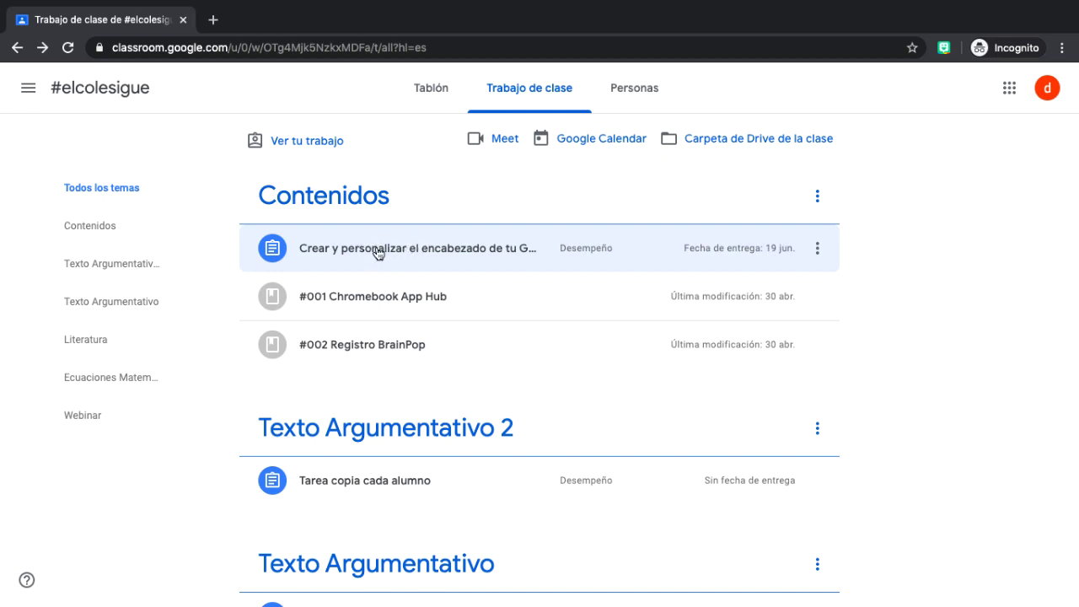
Open the full "Crear y personalizar el encabezado de tu Google Classroom" assignment under Contenidos and its attached header template drawing
{"action": "left_click", "coordinate": [378, 254]}
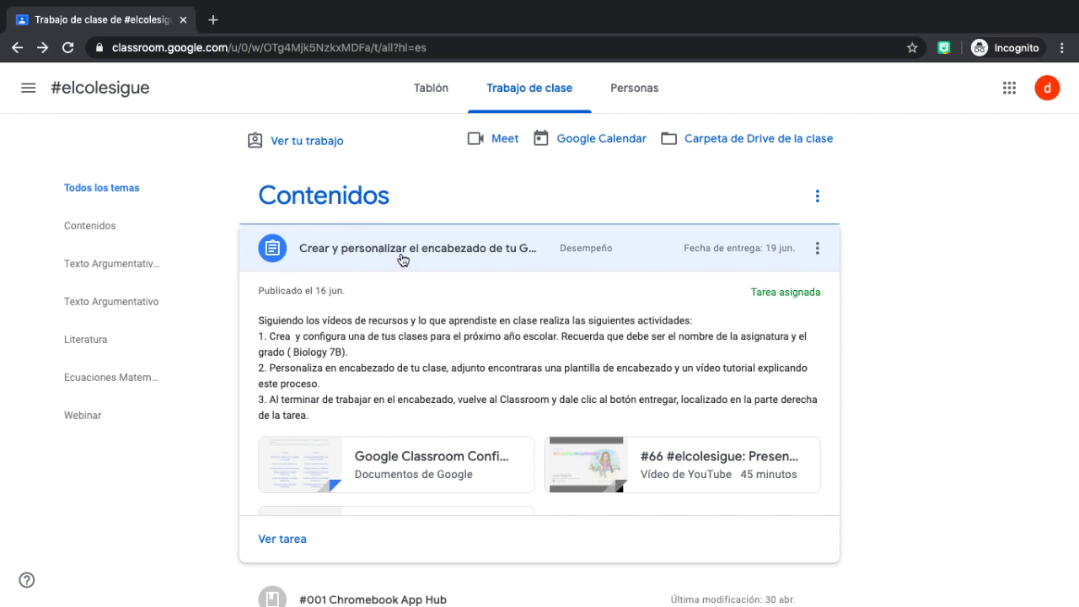
{"action": "scroll", "coordinate": [410, 337], "scroll_direction": "down", "scroll_amount": 2}
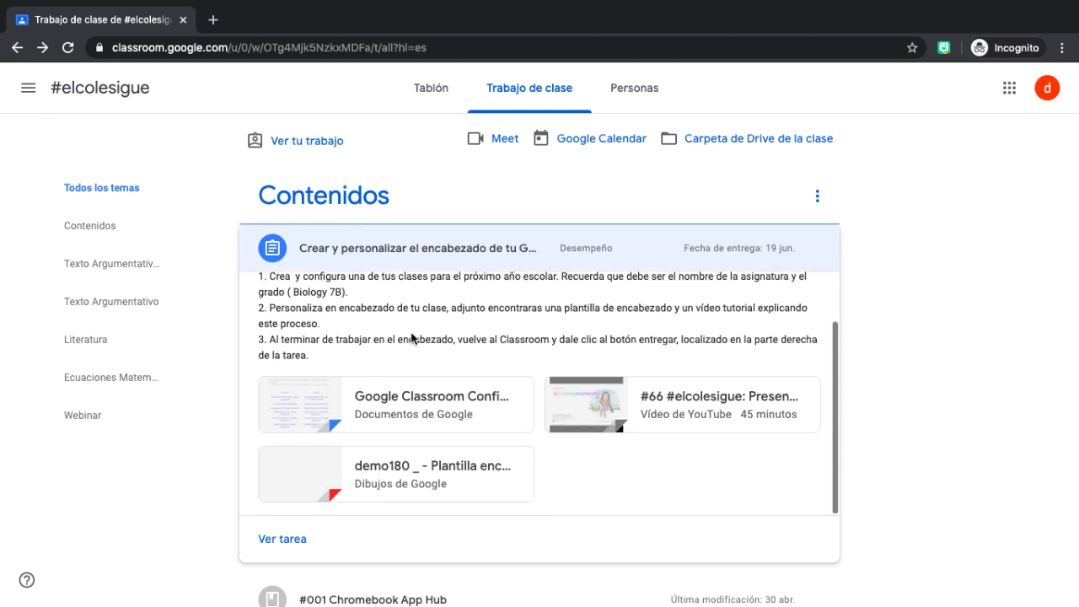
{"action": "scroll", "coordinate": [410, 337], "scroll_direction": "up", "scroll_amount": 1}
{"action": "scroll", "coordinate": [411, 338], "scroll_direction": "down", "scroll_amount": 1}
{"action": "scroll", "coordinate": [411, 338], "scroll_direction": "up", "scroll_amount": 2}
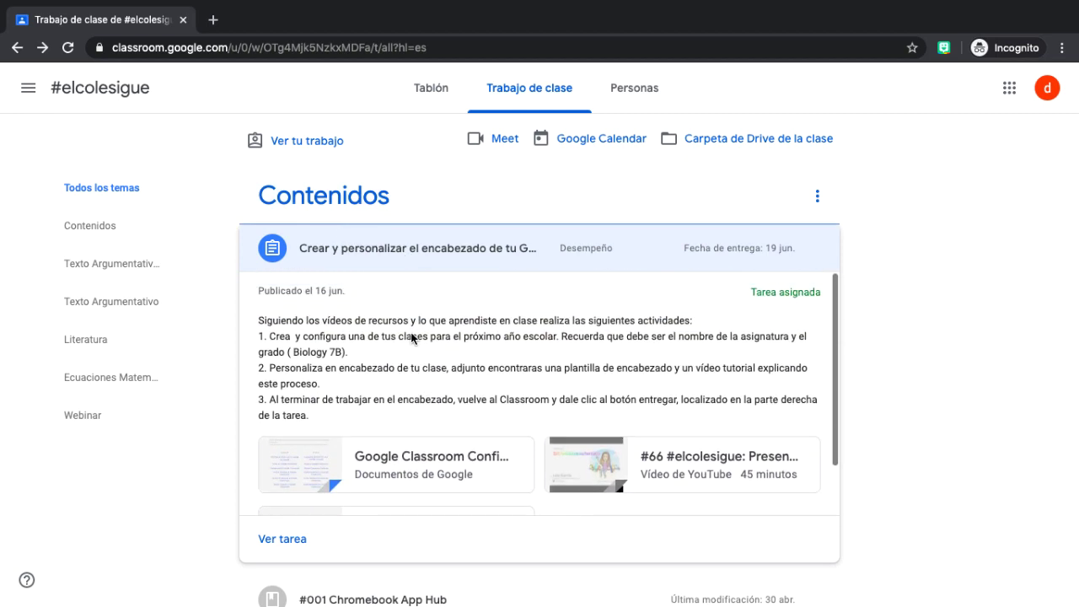
{"action": "scroll", "coordinate": [291, 405], "scroll_direction": "down", "scroll_amount": 2}
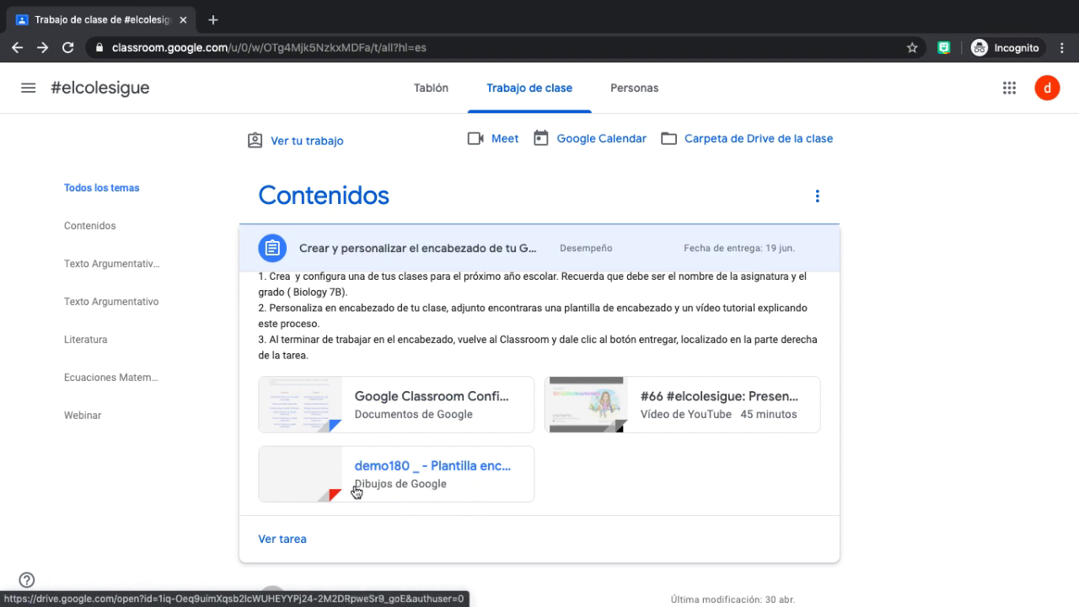
{"action": "left_click", "coordinate": [281, 538]}
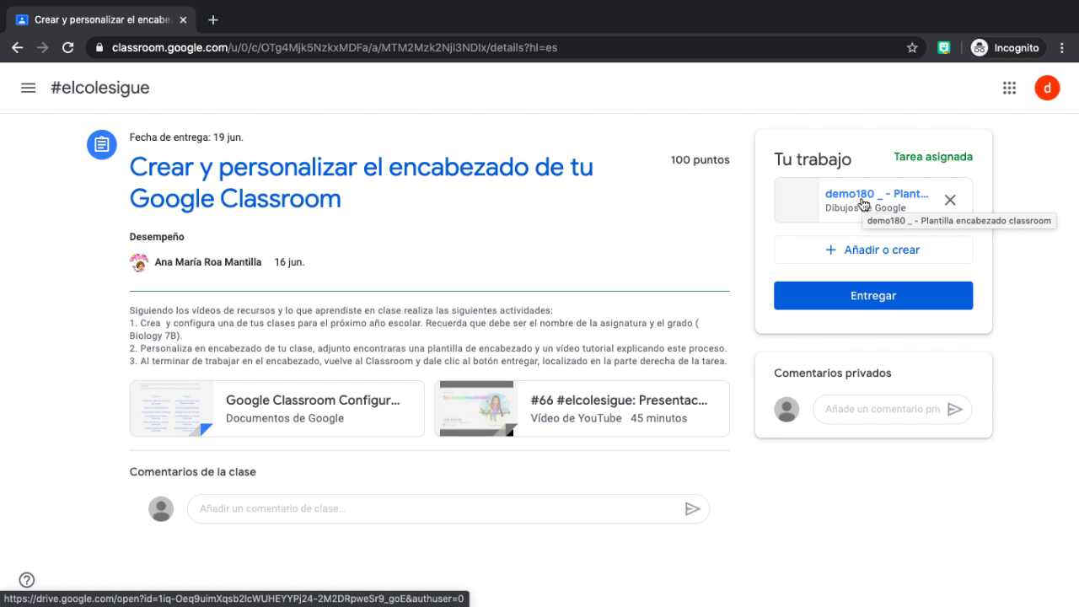
{"action": "left_click", "coordinate": [863, 204]}
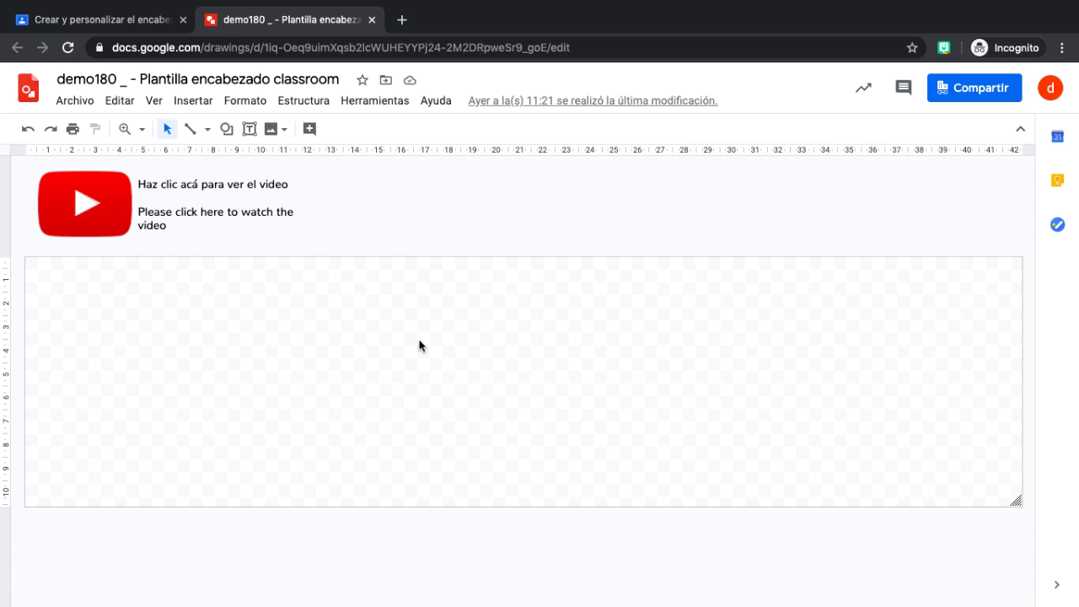
Search web images for "chromebook" and insert the blue Acer laptop photo into the header drawing
{"action": "left_click", "coordinate": [194, 102]}
{"action": "mouse_move", "coordinate": [269, 132]}
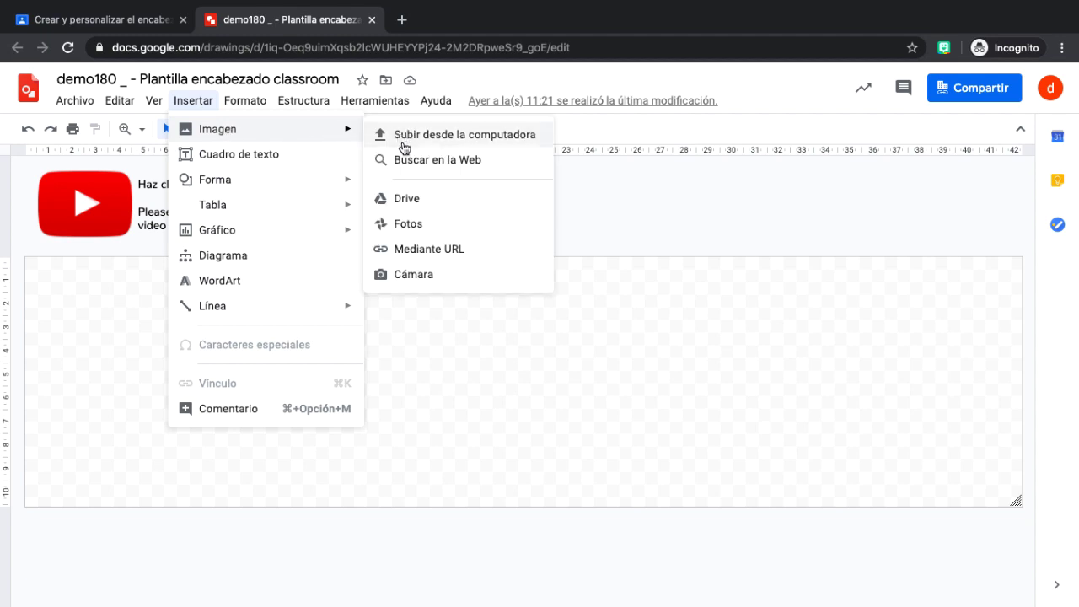
{"action": "left_click", "coordinate": [410, 173]}
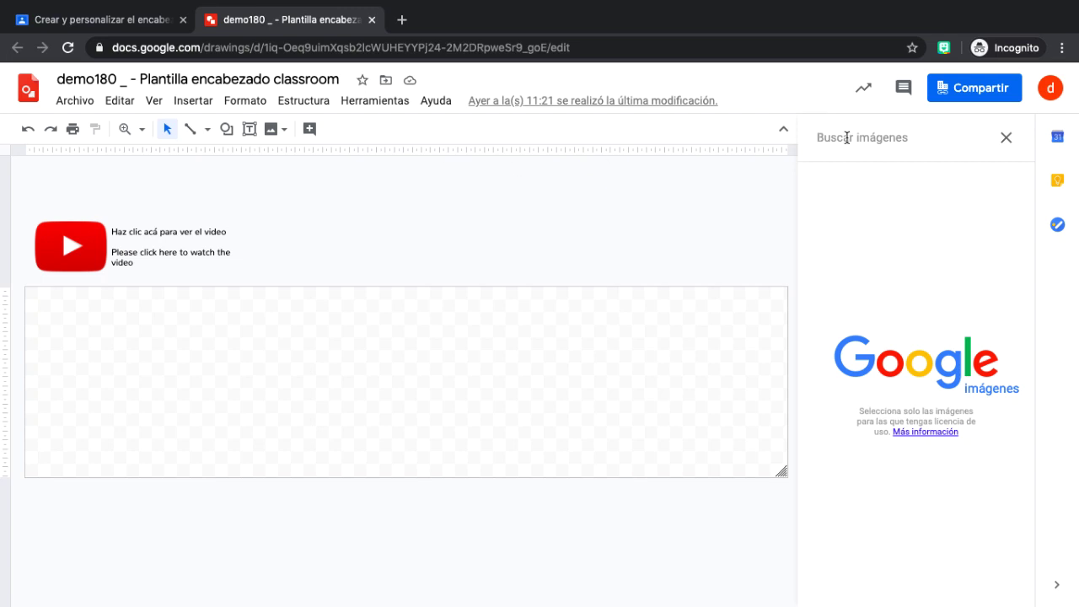
{"action": "type", "text": "chromebook"}
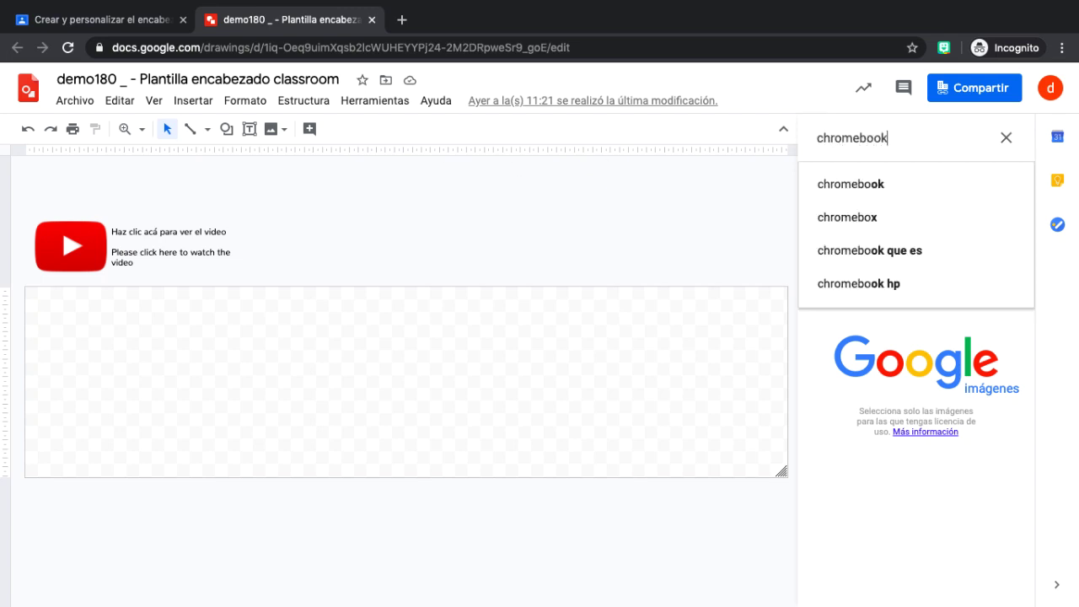
{"action": "key", "text": "Return"}
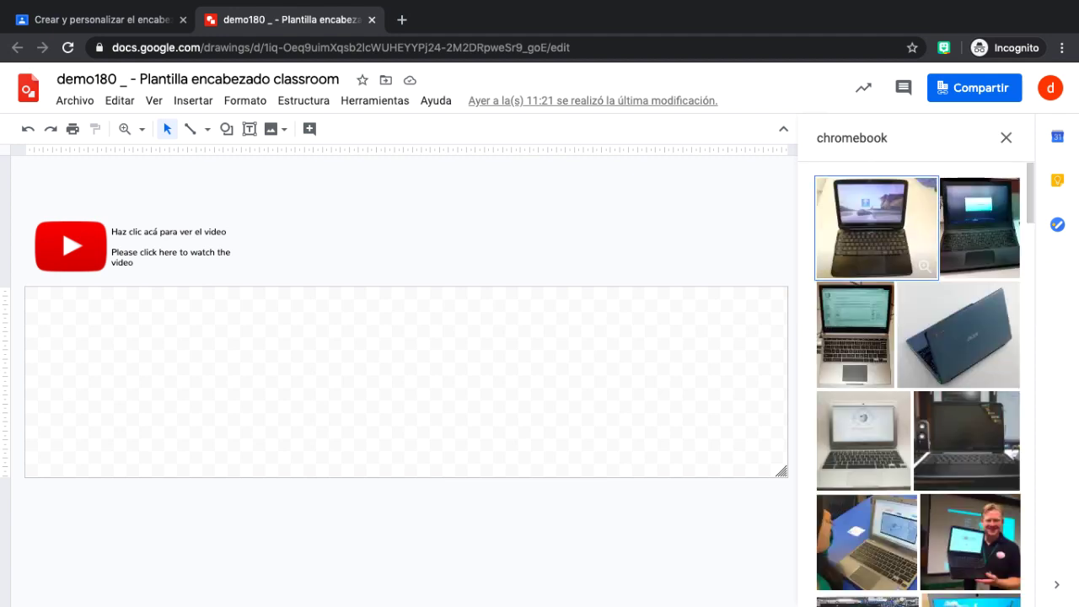
{"action": "scroll", "coordinate": [942, 425], "scroll_direction": "down", "scroll_amount": 1}
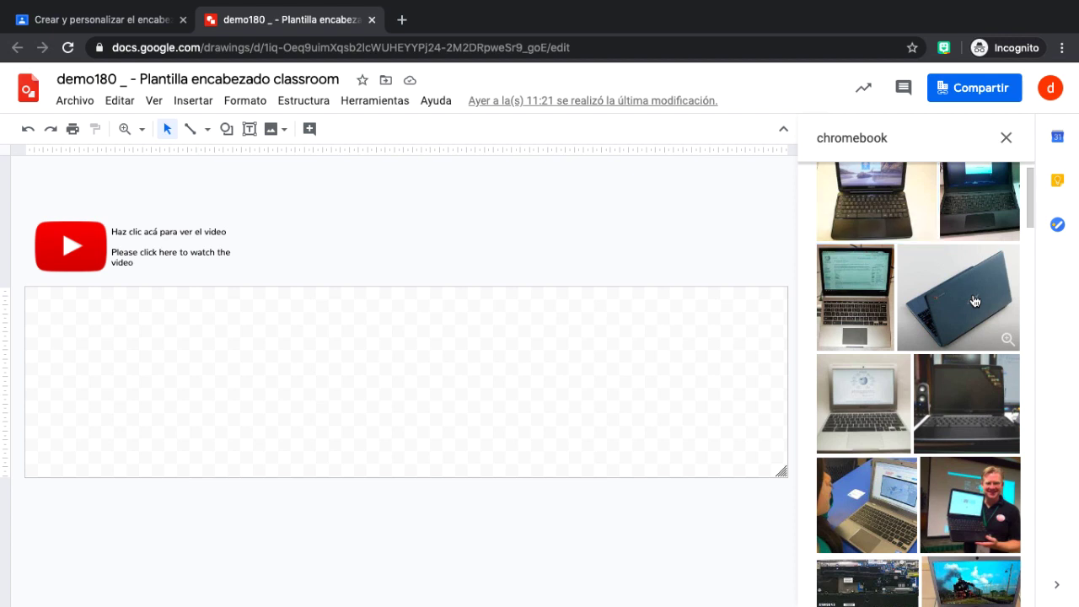
{"action": "left_click_drag", "start_coordinate": [974, 301], "coordinate": [657, 346]}
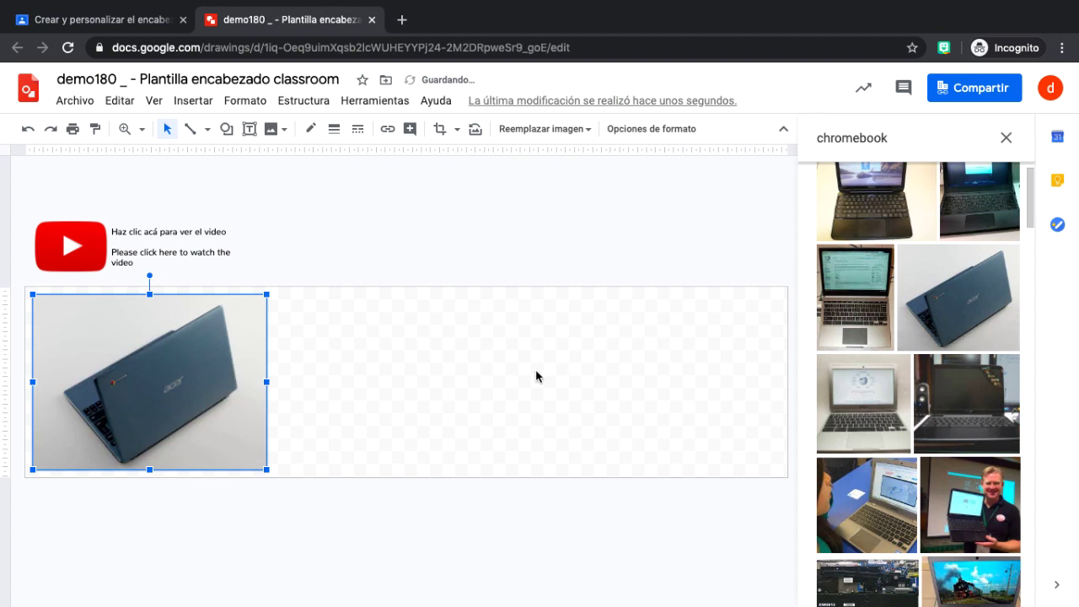
{"action": "left_click", "coordinate": [1004, 139]}
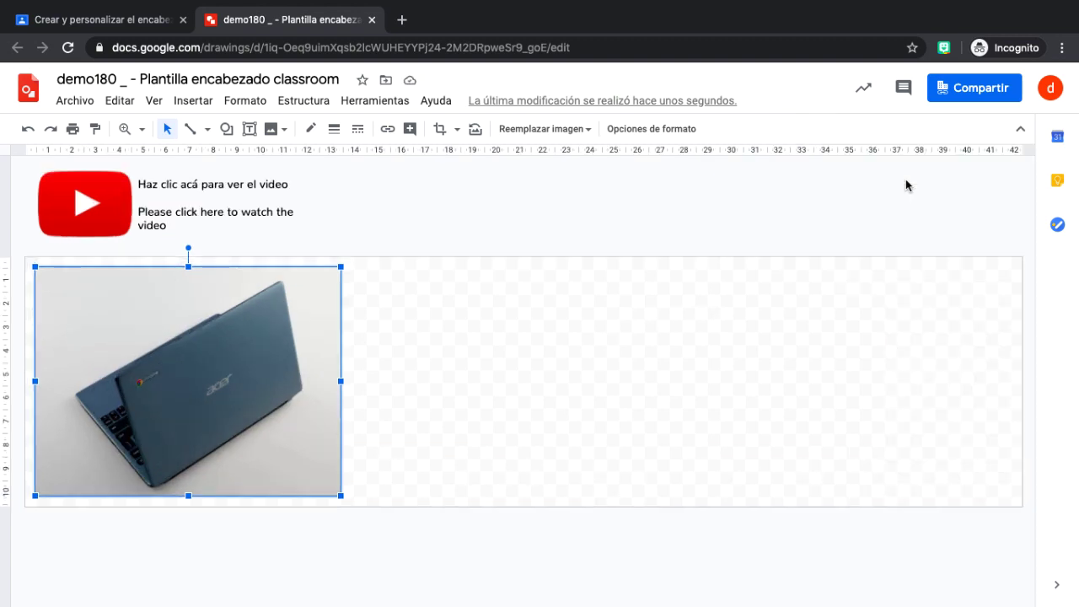
{"action": "left_click", "coordinate": [549, 320]}
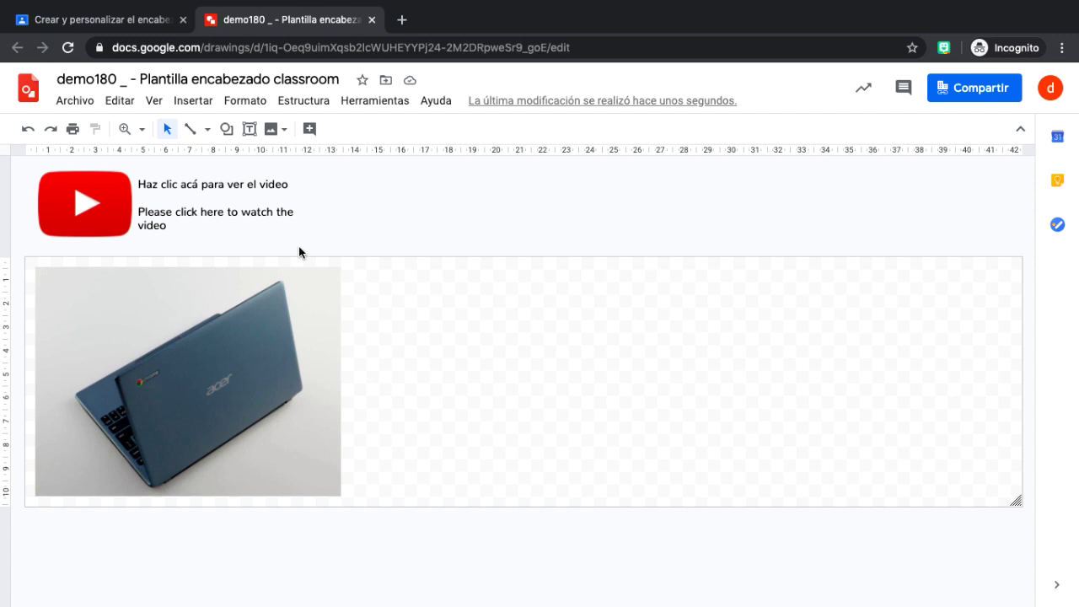
Switch back to Google Classroom, review the options for adding work, and turn in the assignment with the header template drawing
{"action": "left_click", "coordinate": [109, 22]}
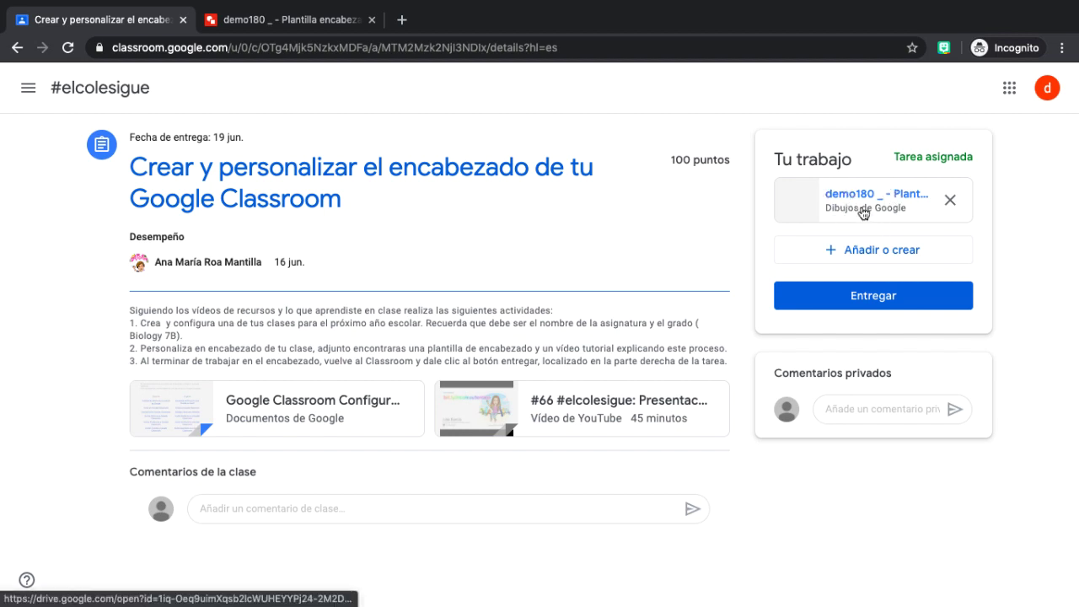
{"action": "left_click", "coordinate": [313, 24]}
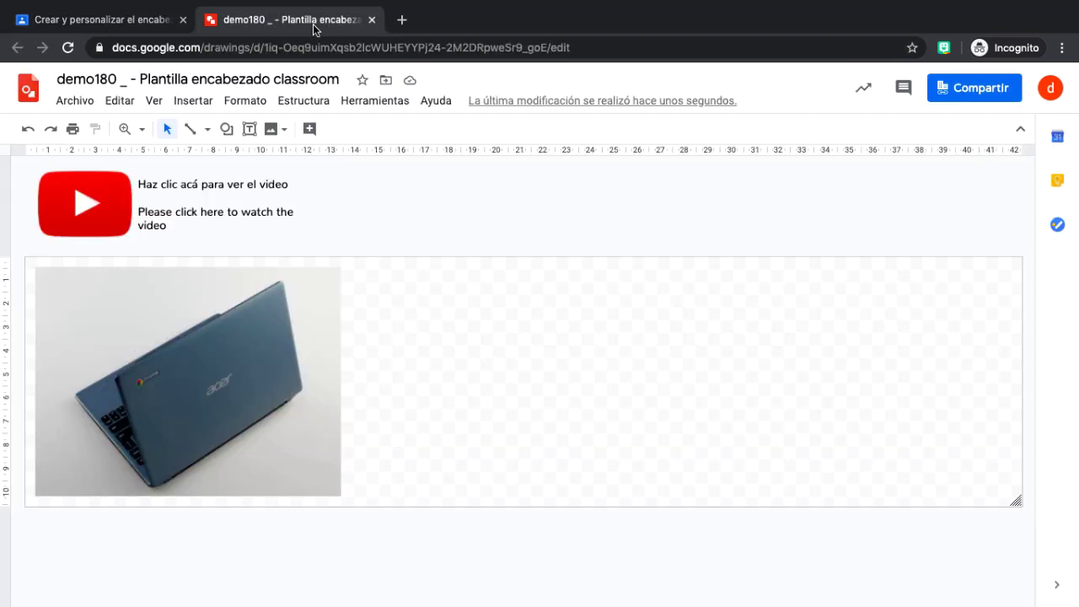
{"action": "left_click", "coordinate": [124, 20]}
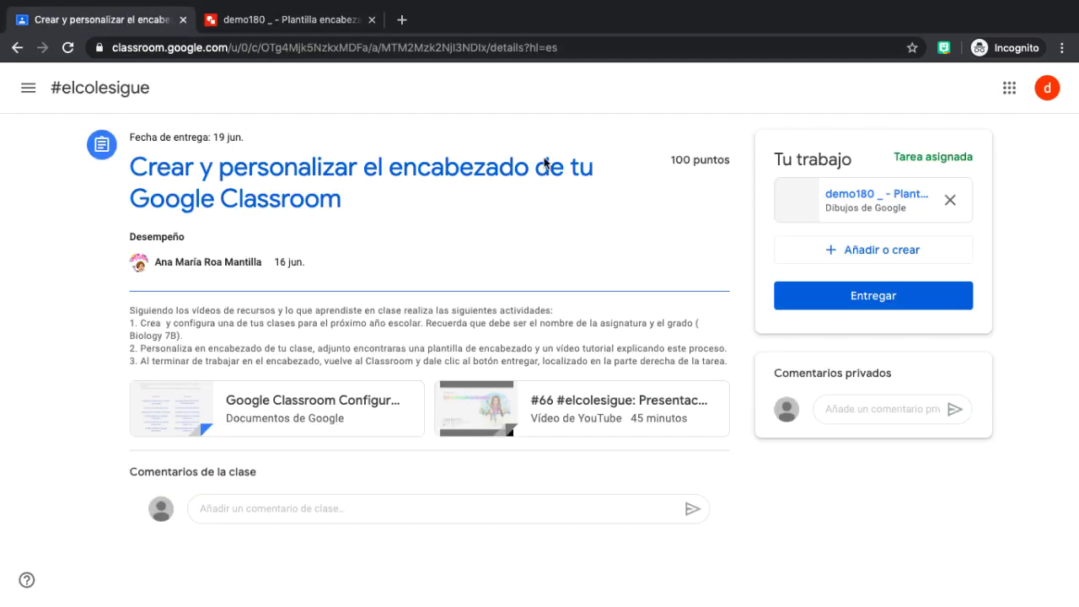
{"action": "left_click", "coordinate": [872, 257]}
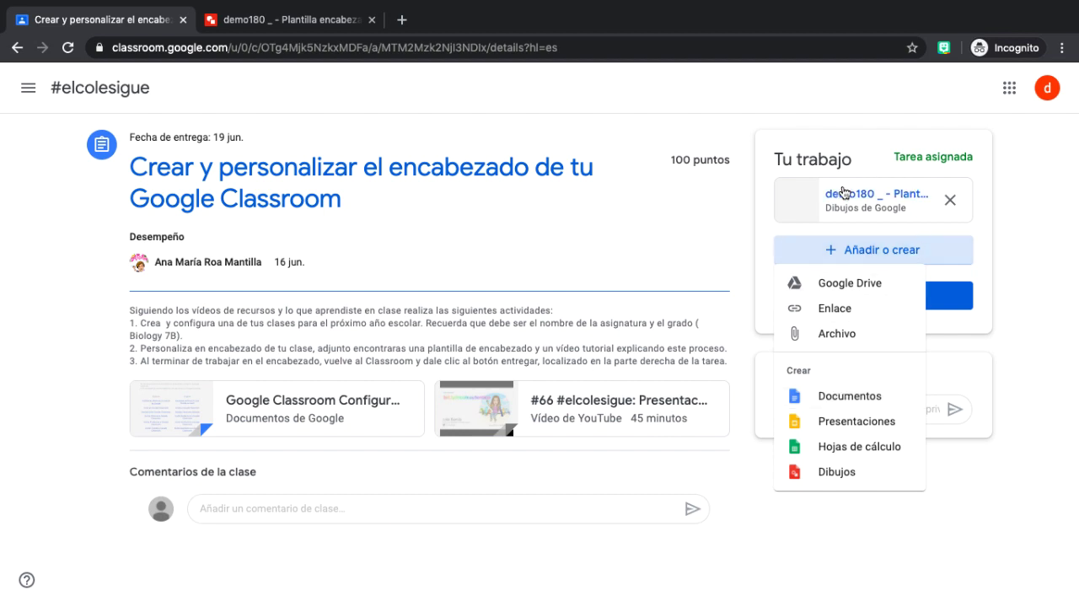
{"action": "left_click", "coordinate": [987, 245]}
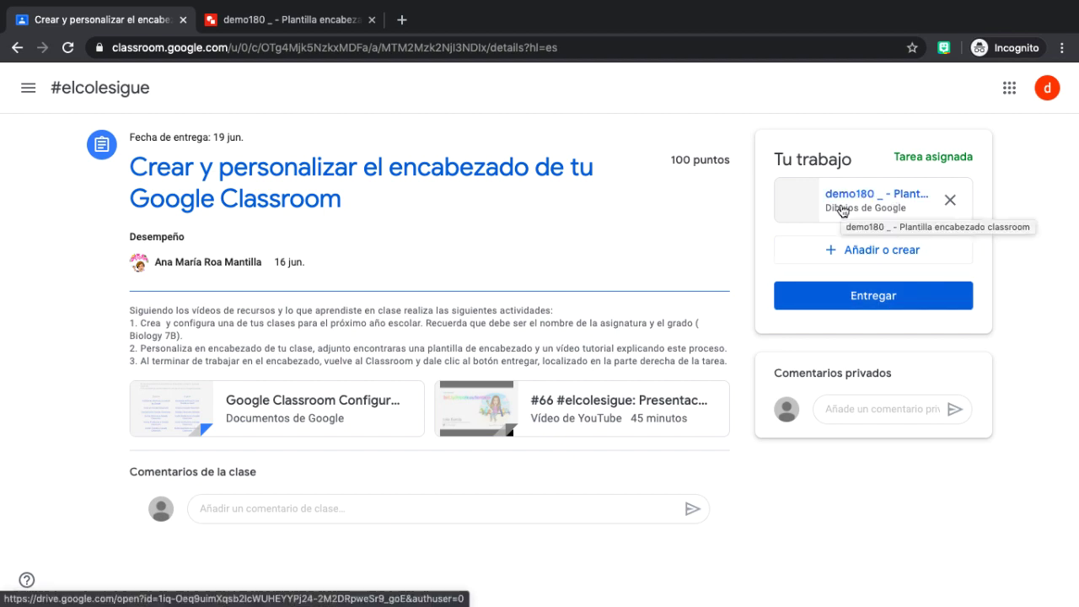
{"action": "left_click", "coordinate": [853, 297]}
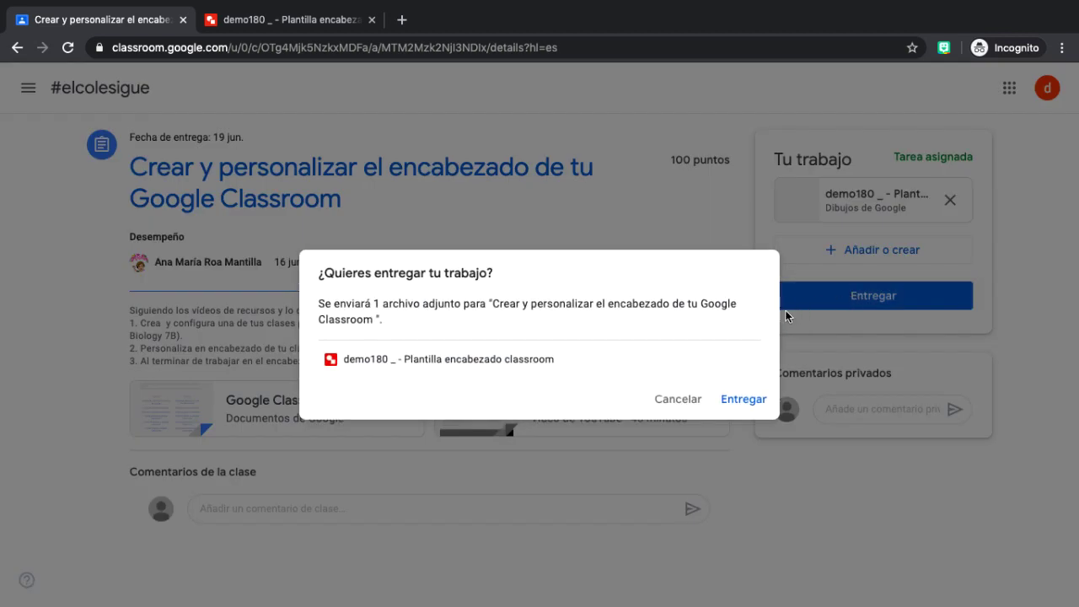
{"action": "left_click", "coordinate": [740, 401]}
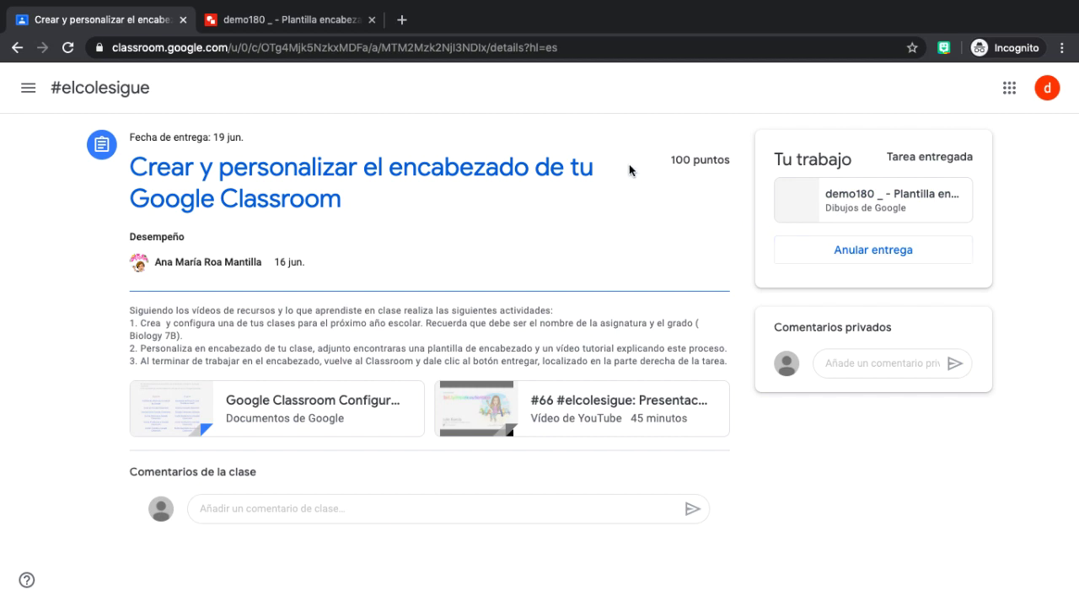
Switch to the header drawing and reload it to check the editing access after submission
{"action": "left_click", "coordinate": [300, 25]}
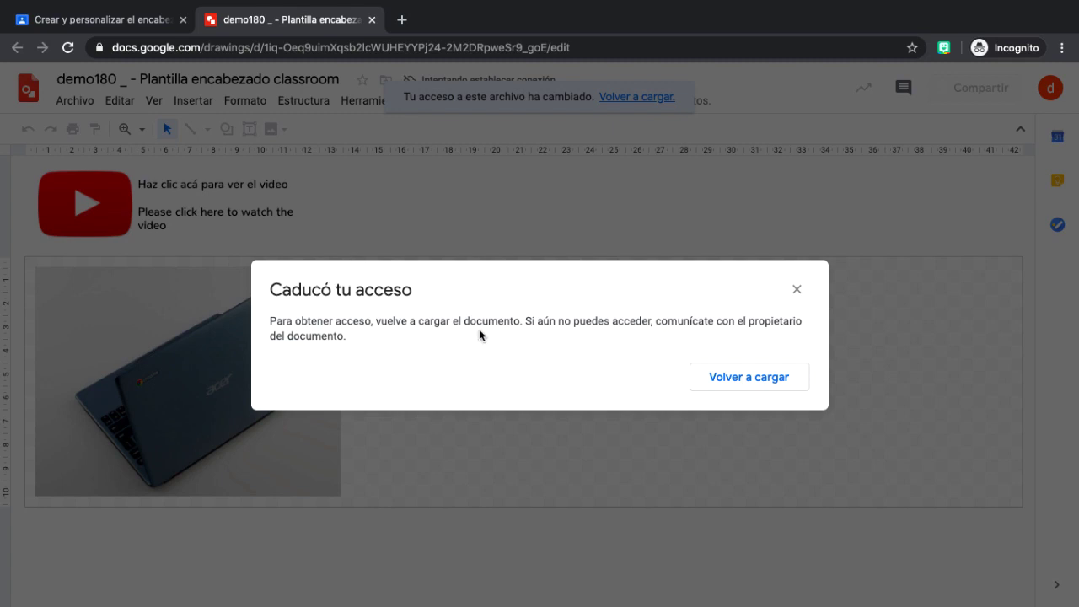
{"action": "left_click", "coordinate": [748, 383]}
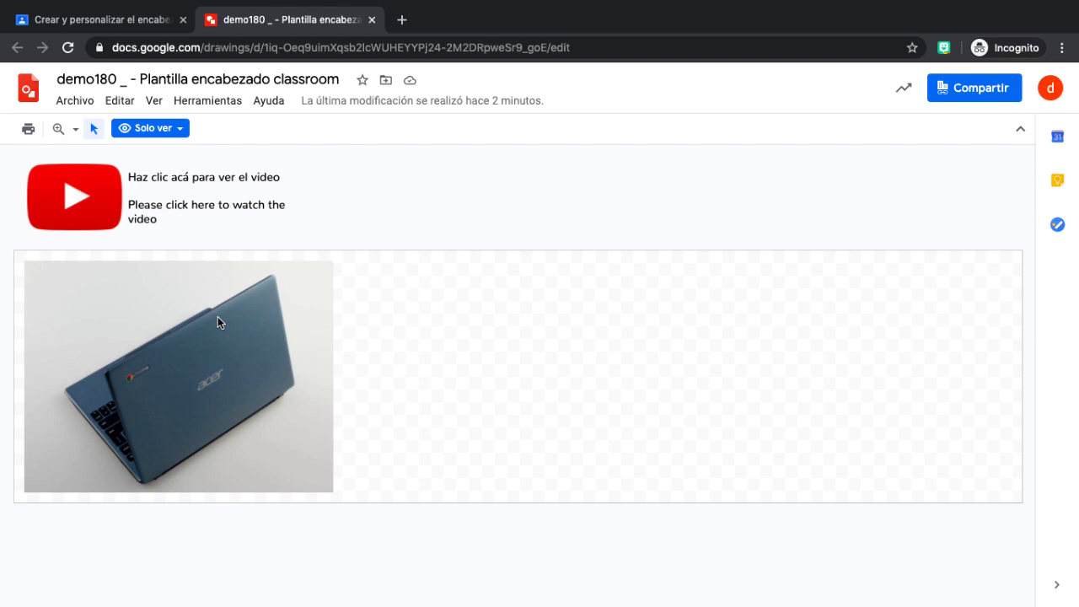
Return to the Google Classroom assignment and withdraw the submission
{"action": "left_click", "coordinate": [119, 23]}
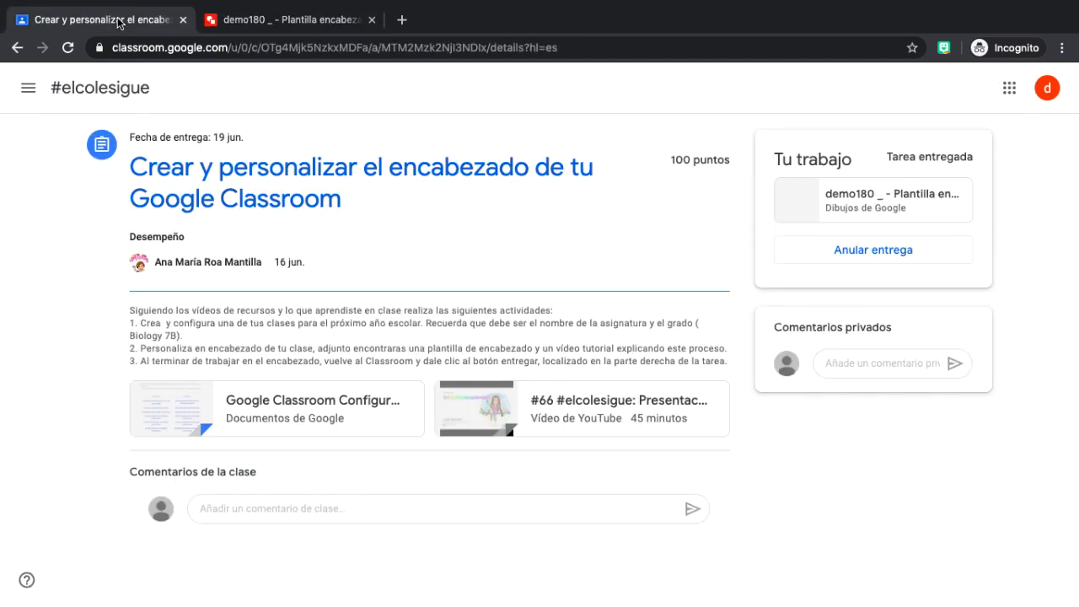
{"action": "left_click", "coordinate": [861, 255]}
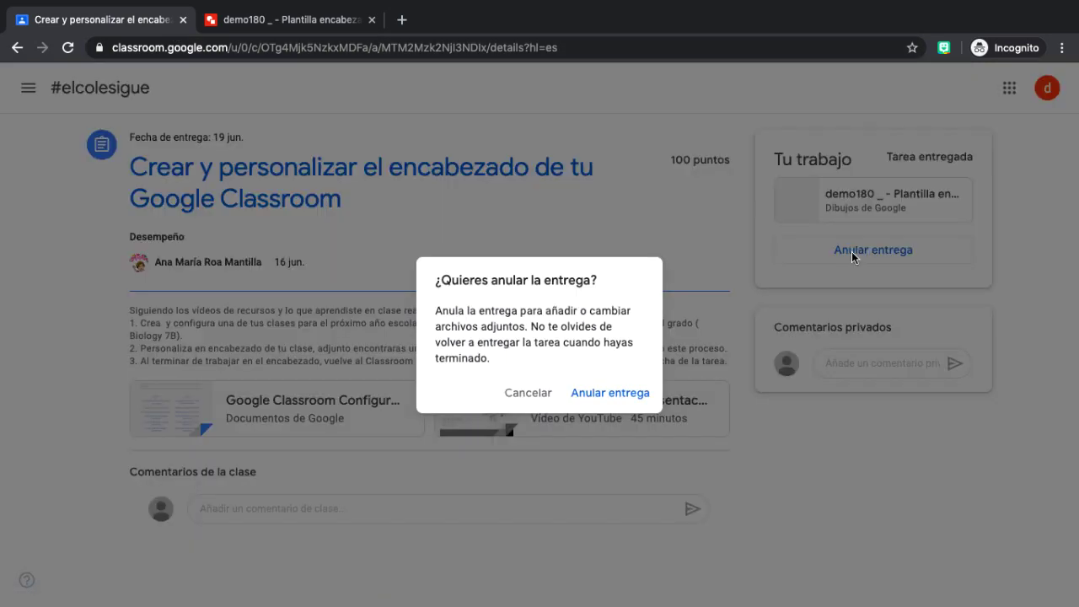
{"action": "left_click", "coordinate": [611, 393]}
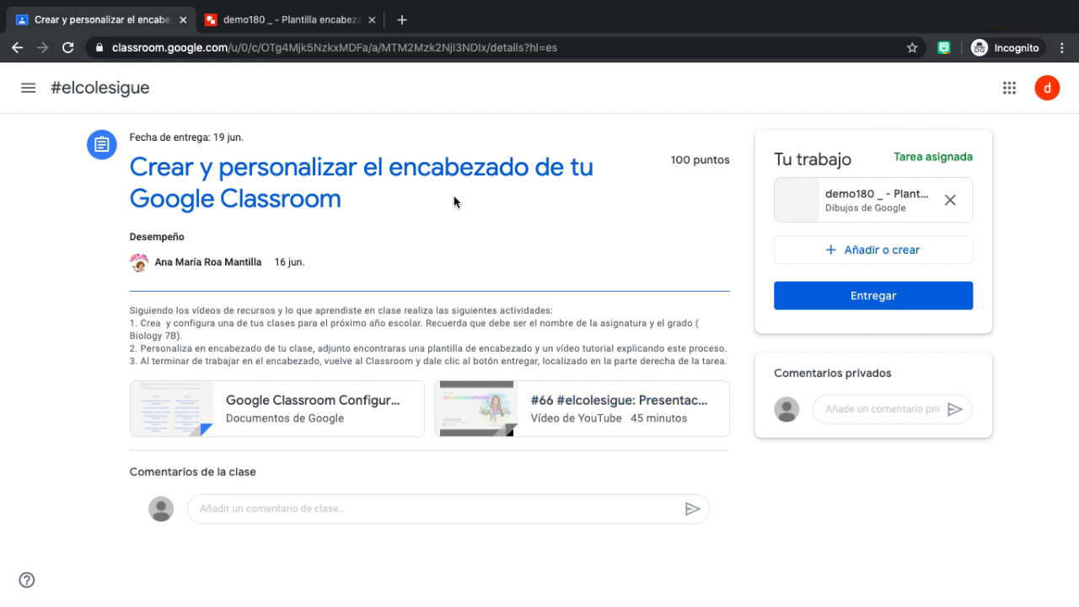
Reload the header drawing in Google Drawings and move the laptop photo about 5 cm to the right
{"action": "left_click", "coordinate": [278, 26]}
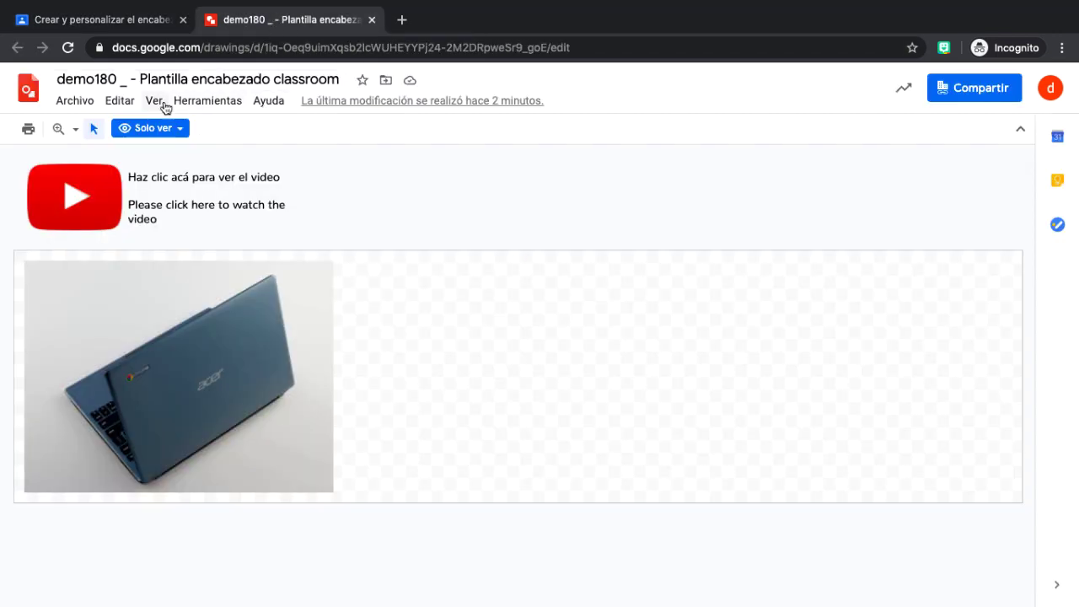
{"action": "left_click", "coordinate": [67, 48]}
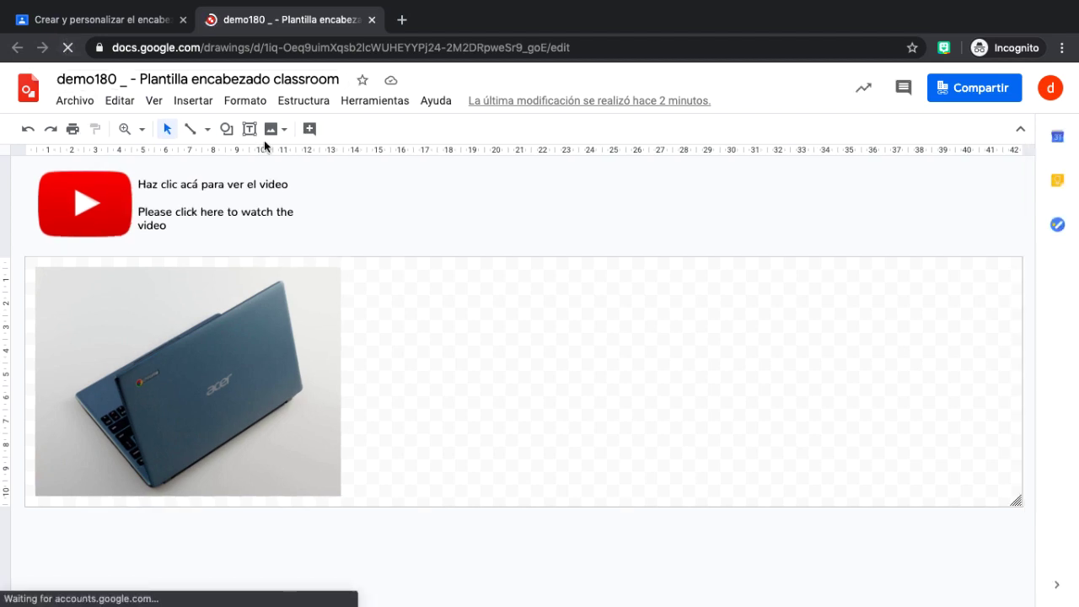
{"action": "left_click", "coordinate": [228, 306]}
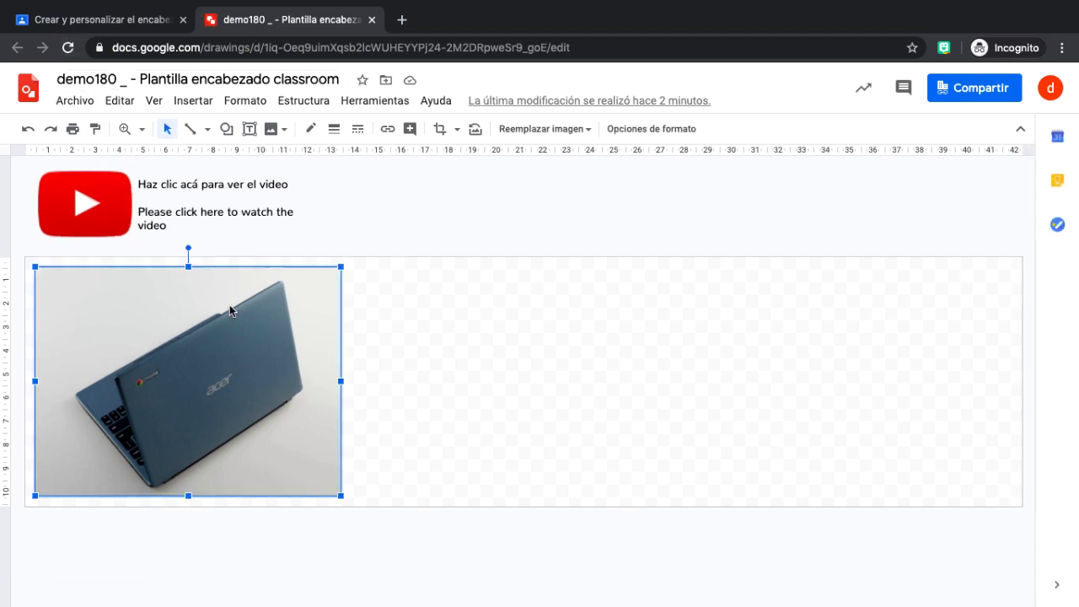
{"action": "left_click_drag", "start_coordinate": [229, 306], "coordinate": [344, 308]}
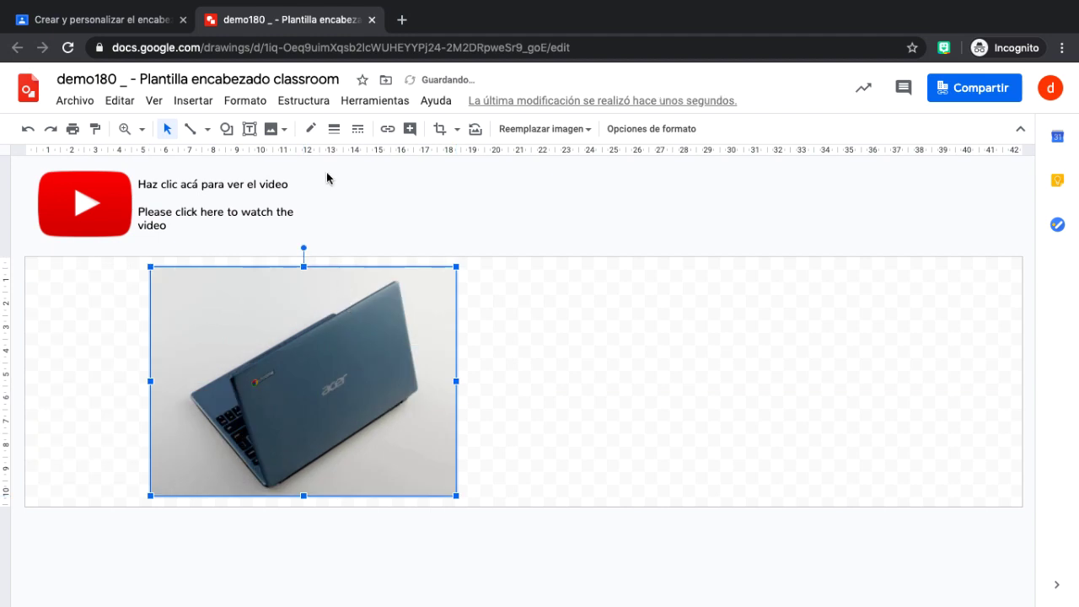
Switch back to Google Classroom and resubmit the assignment with the edited header drawing
{"action": "left_click", "coordinate": [130, 21]}
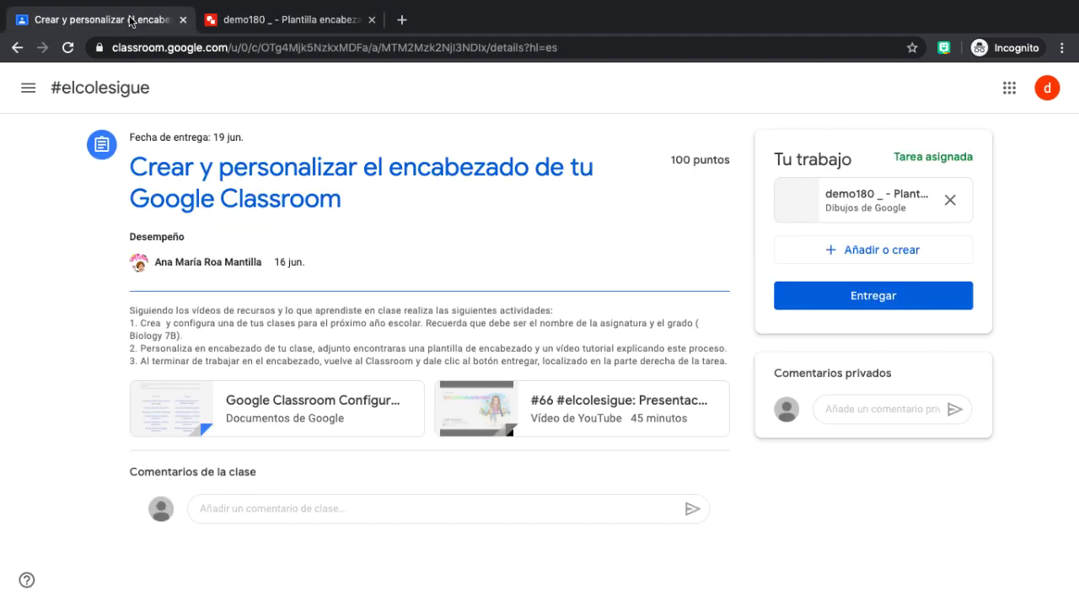
{"action": "left_click", "coordinate": [856, 299]}
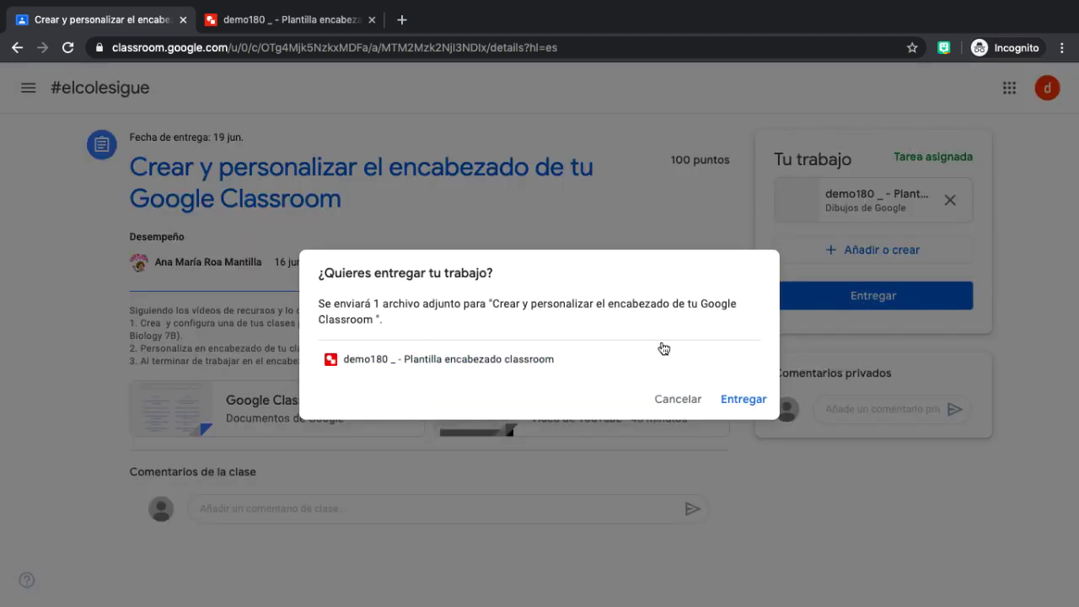
{"action": "left_click", "coordinate": [743, 399]}
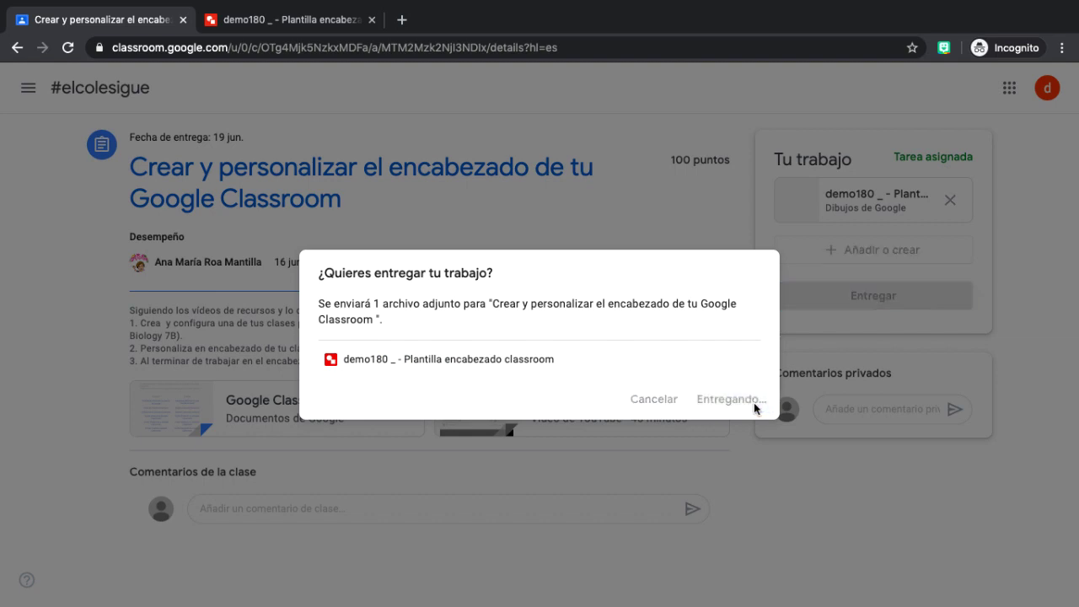